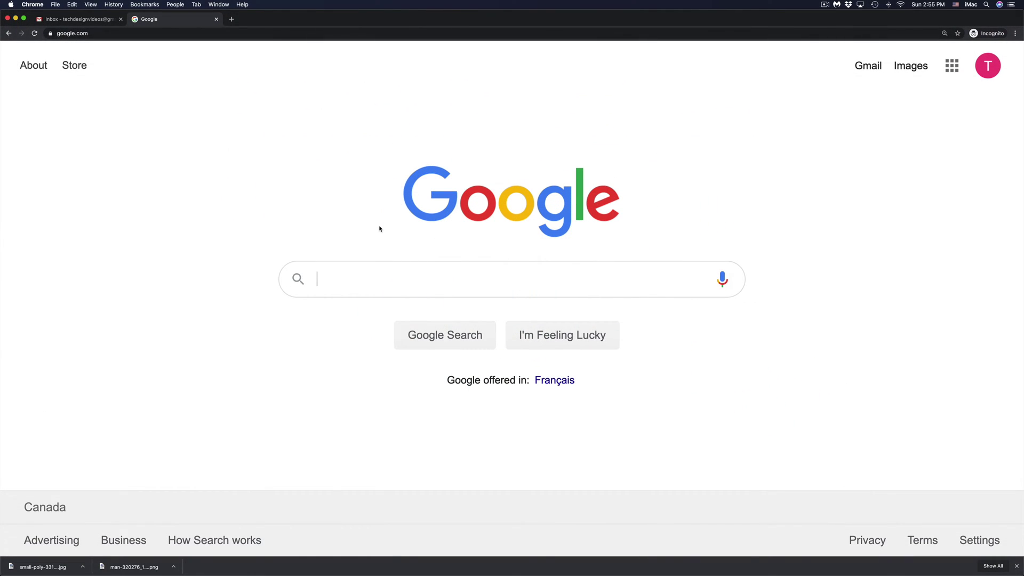
# Step: Search Google for 'apple id'
pyautogui.write('apple')
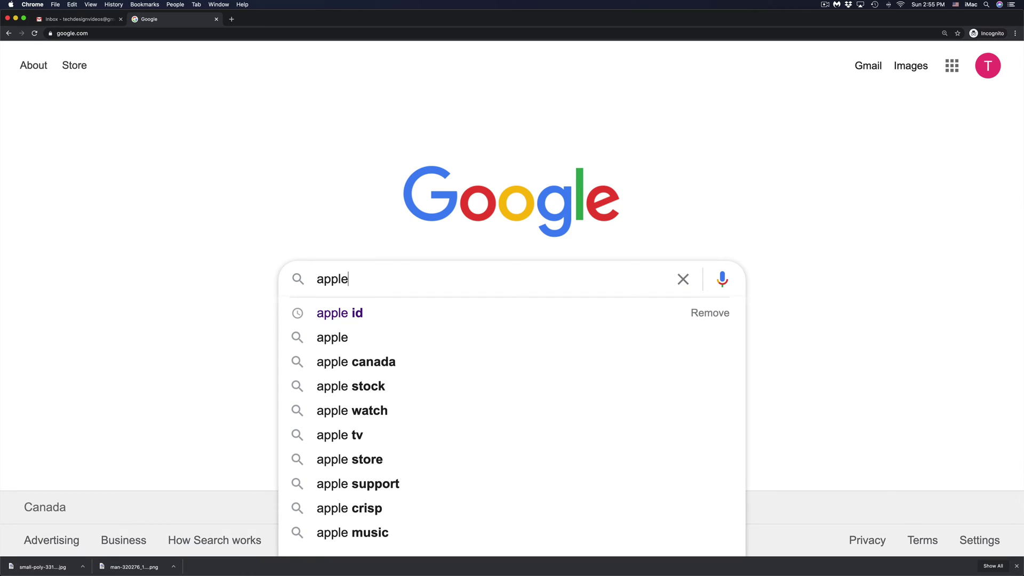
pyautogui.write(' id')
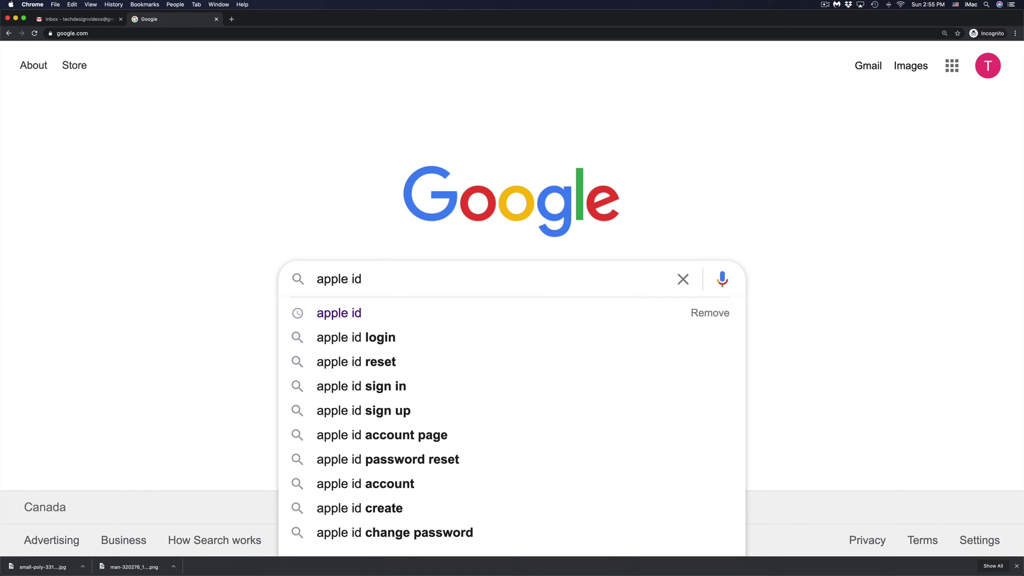
pyautogui.press('Return')
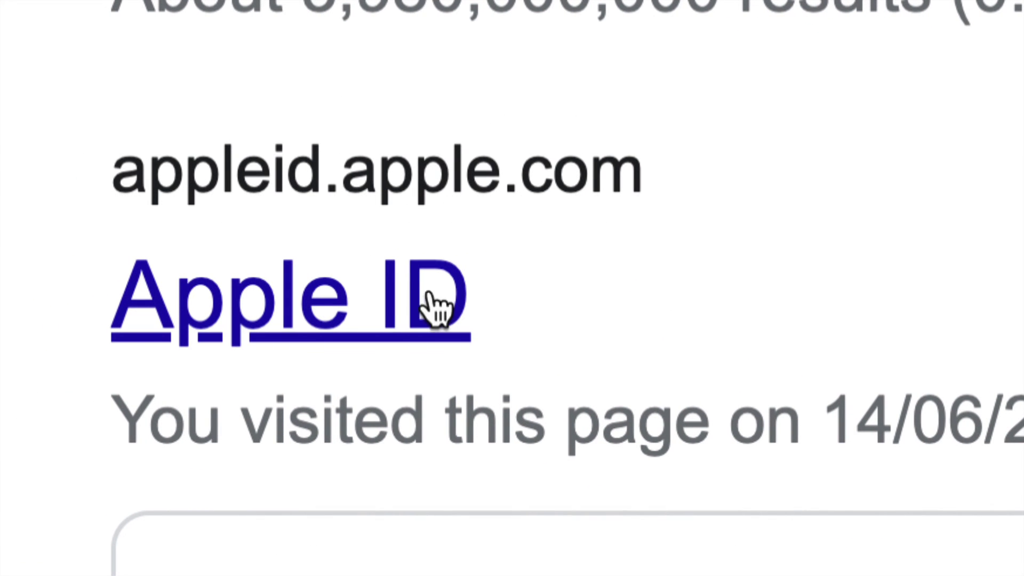
# Step: Open the appleid.apple.com result and scroll down to the 'Forgot Apple ID or password?' link
pyautogui.click(312, 312)
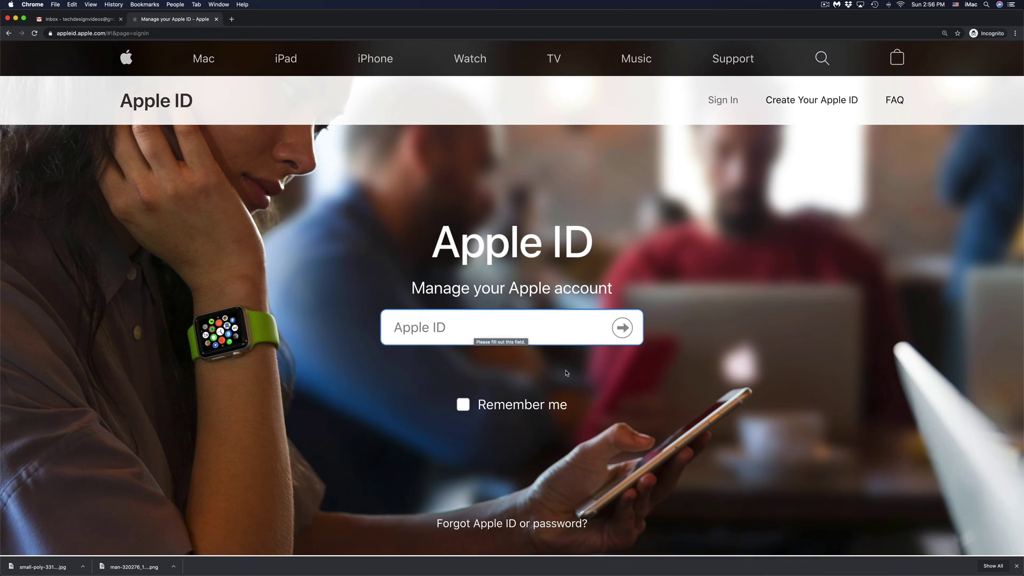
pyautogui.scroll(-2, 567, 372)
pyautogui.scroll(-5, 567, 373)
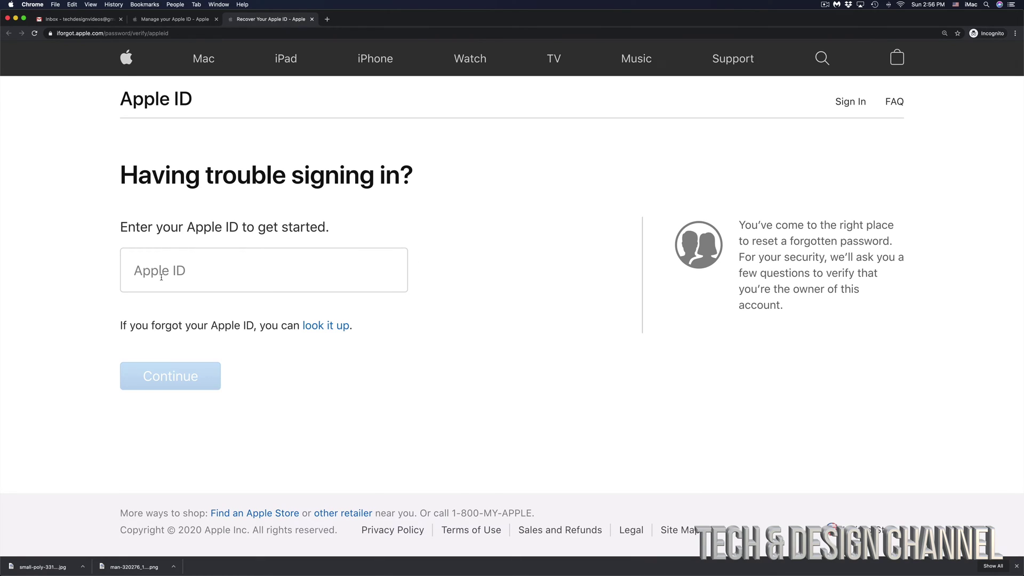
# Step: Paste the account's e-mail address as the Apple ID and continue
pyautogui.click(161, 277)
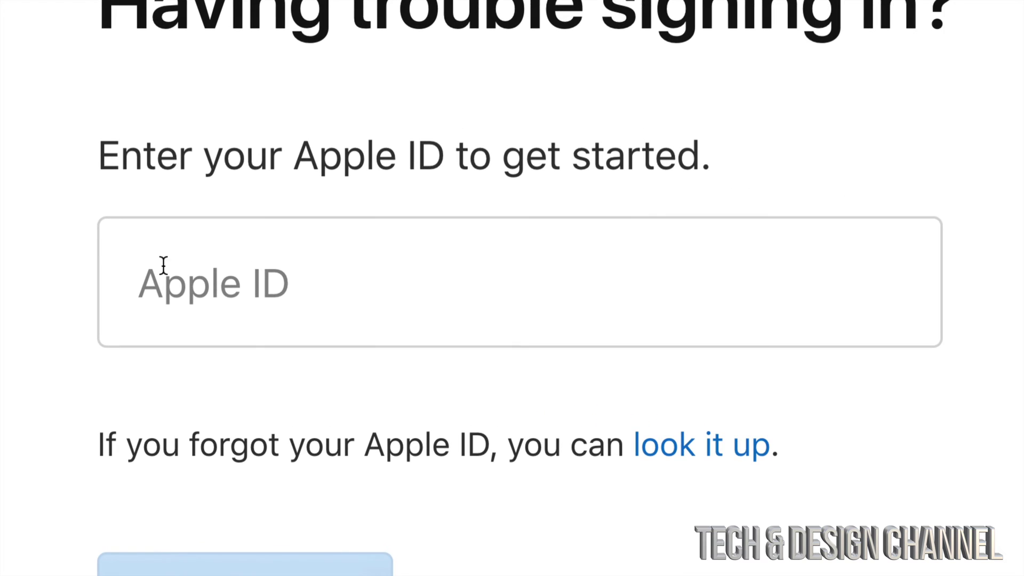
pyautogui.click(281, 283)
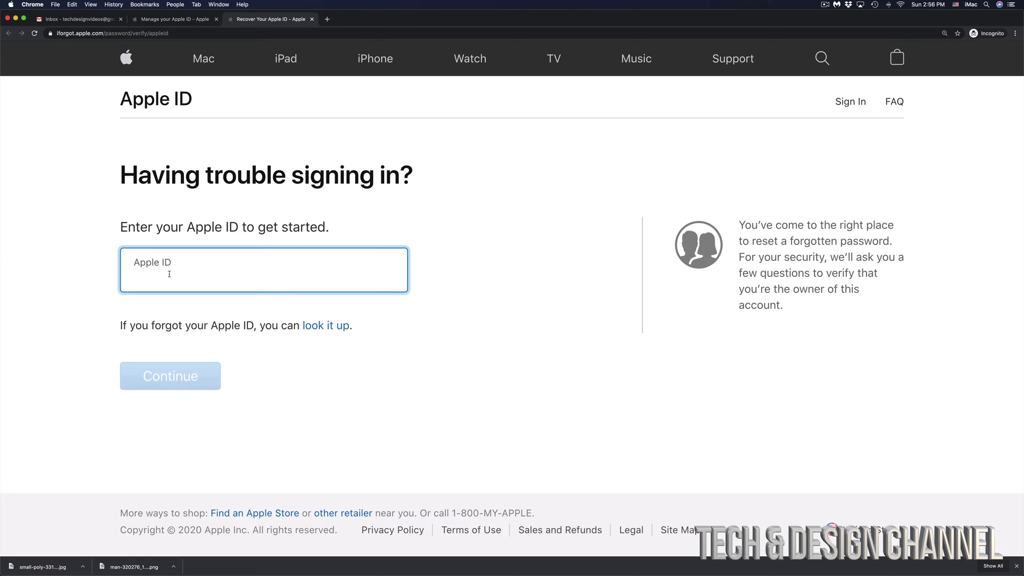
pyautogui.press('super+v')
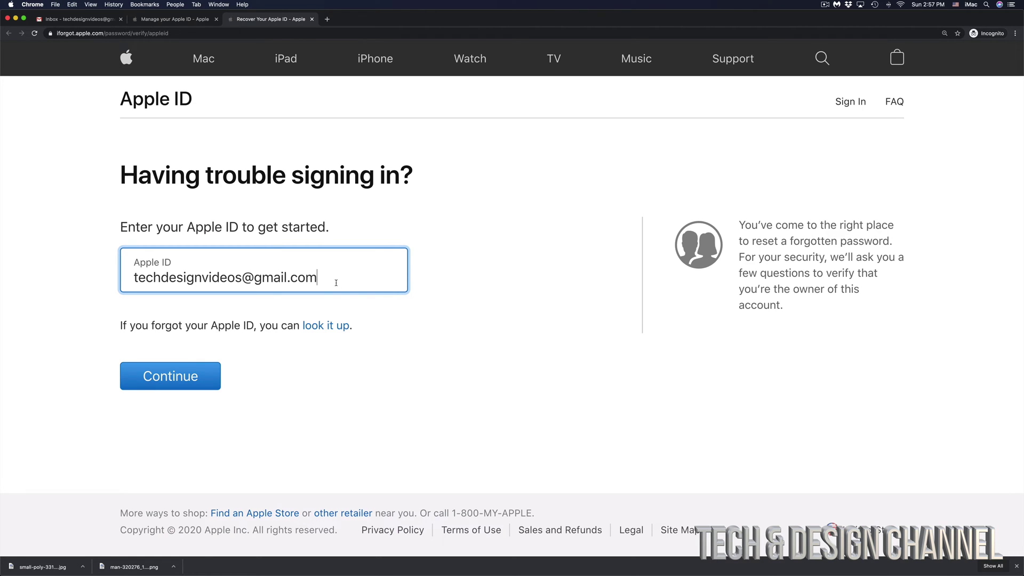
pyautogui.click(164, 376)
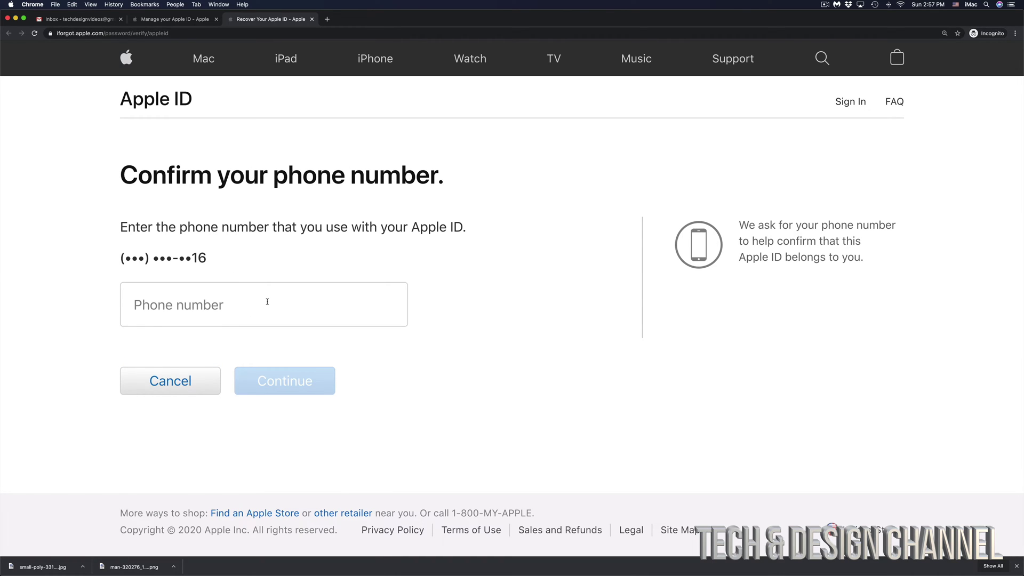
# Step: Confirm the account's phone number so a verification code is sent
pyautogui.click(267, 302)
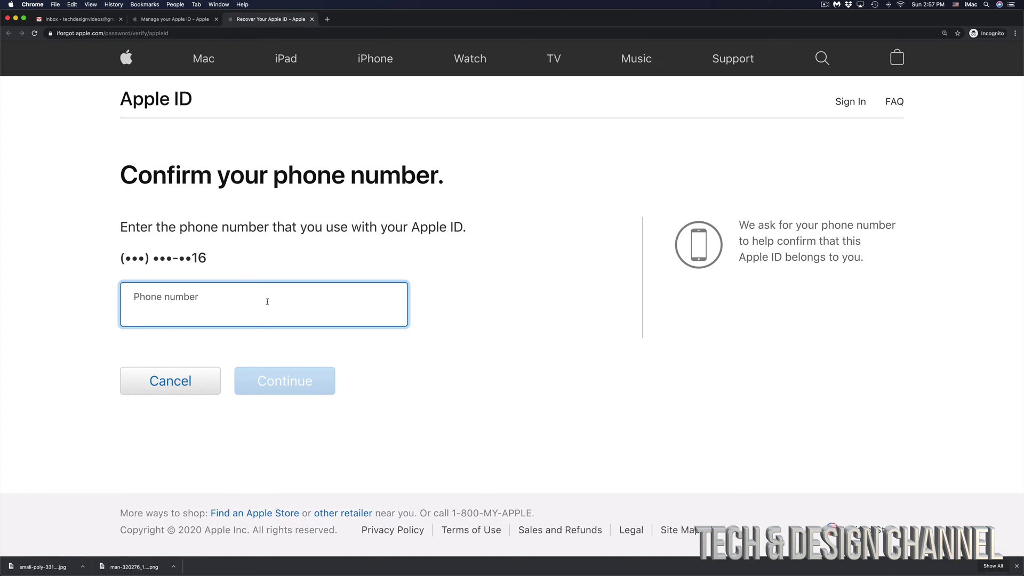
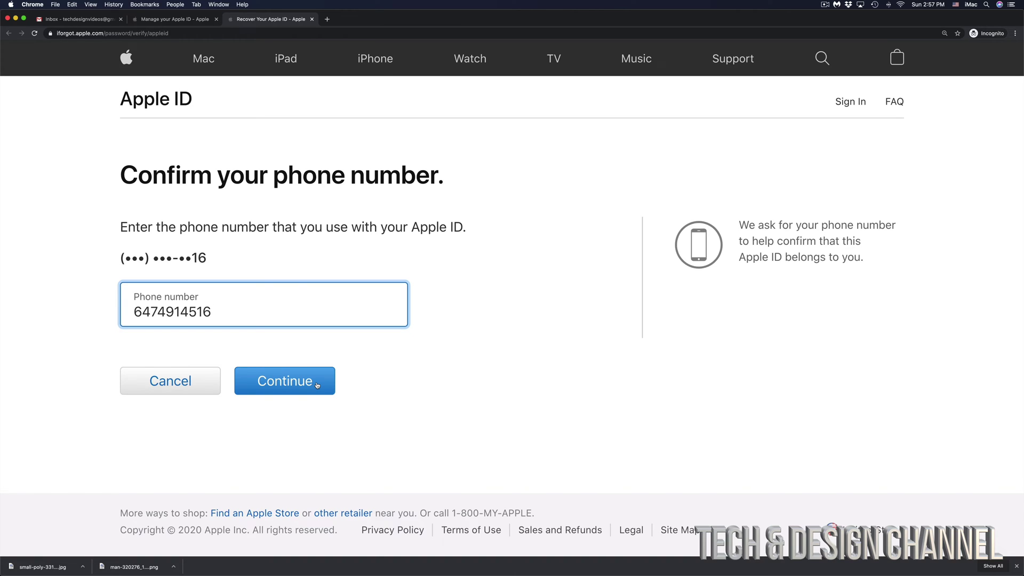
pyautogui.click(317, 386)
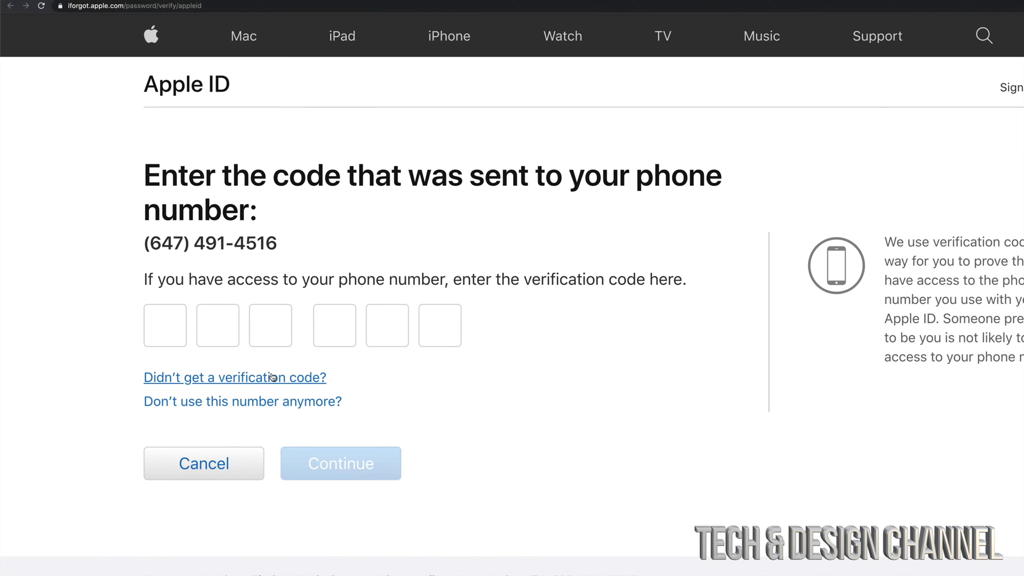
# Step: Resend the verification code by text from the 'Didn't get a verification code?' options
pyautogui.click(262, 377)
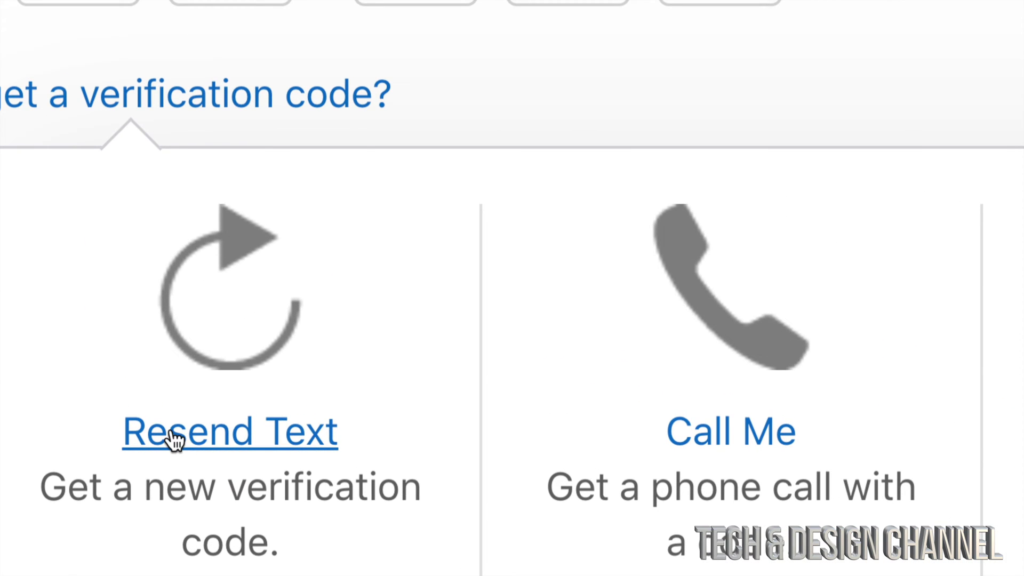
pyautogui.click(212, 444)
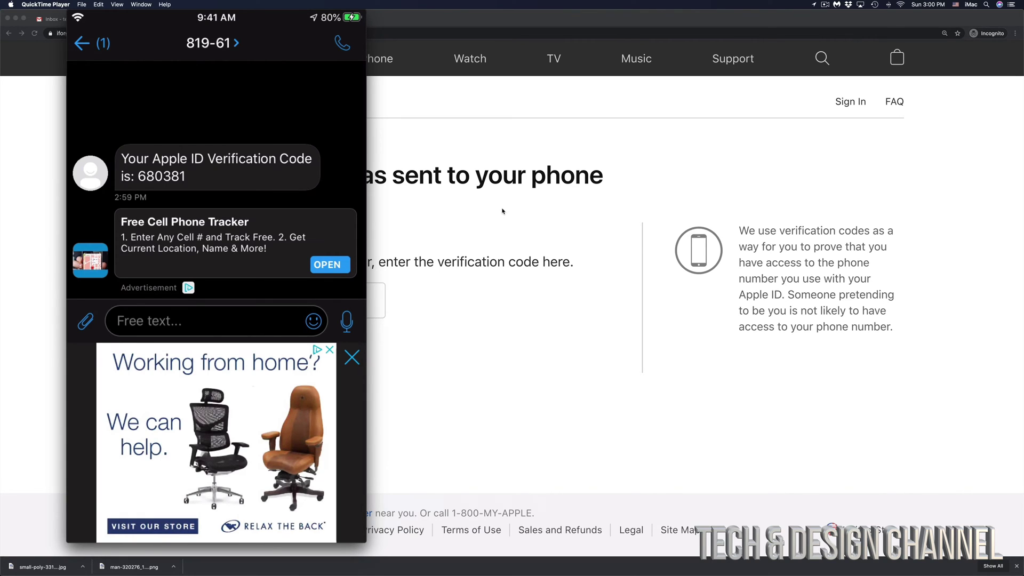
# Step: Submit the phone code, select the e-mail address the next code went to, and go to Gmail
pyautogui.press('super+Tab')
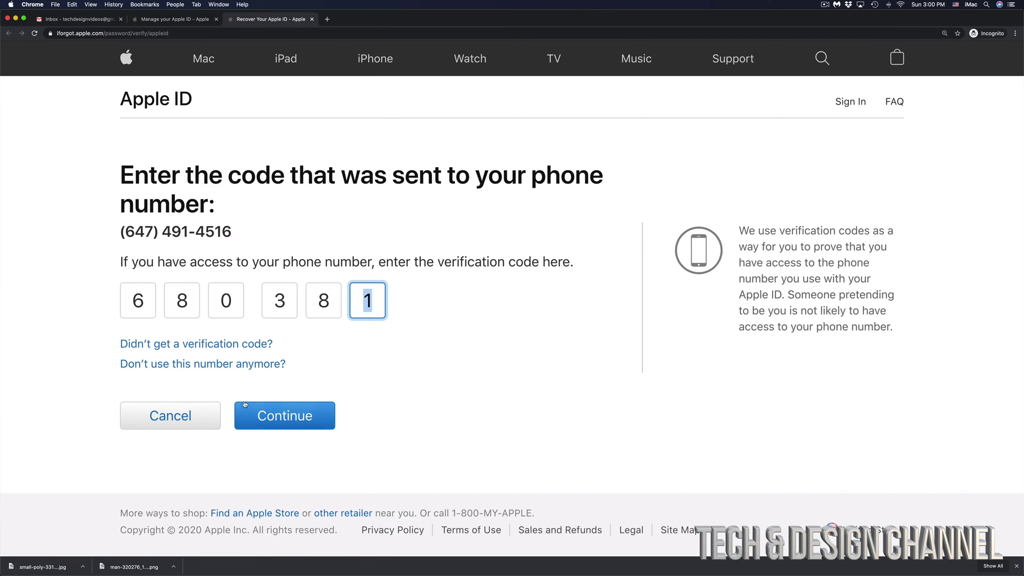
pyautogui.click(303, 417)
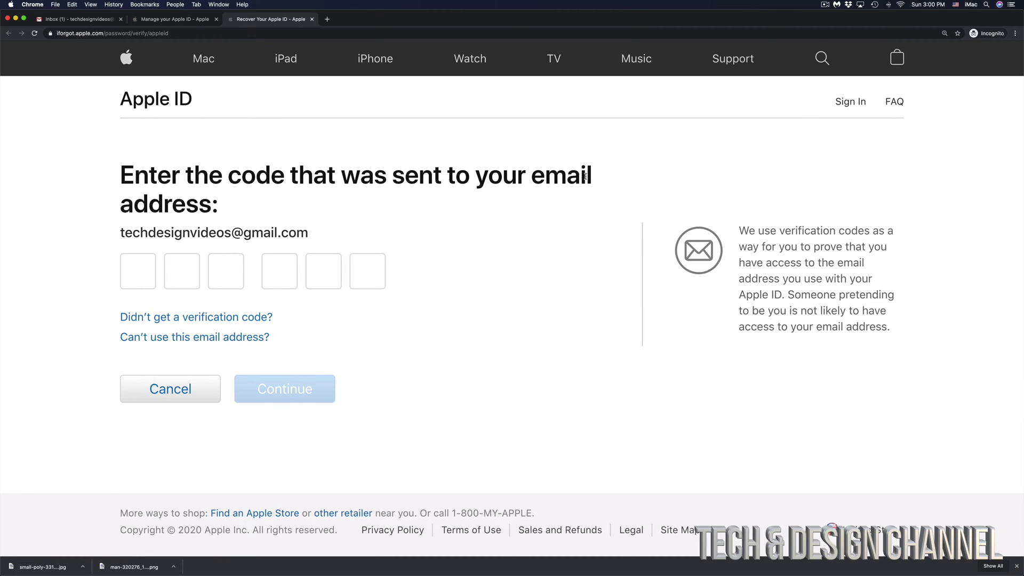
pyautogui.moveTo(309, 239); pyautogui.dragTo(116, 239)
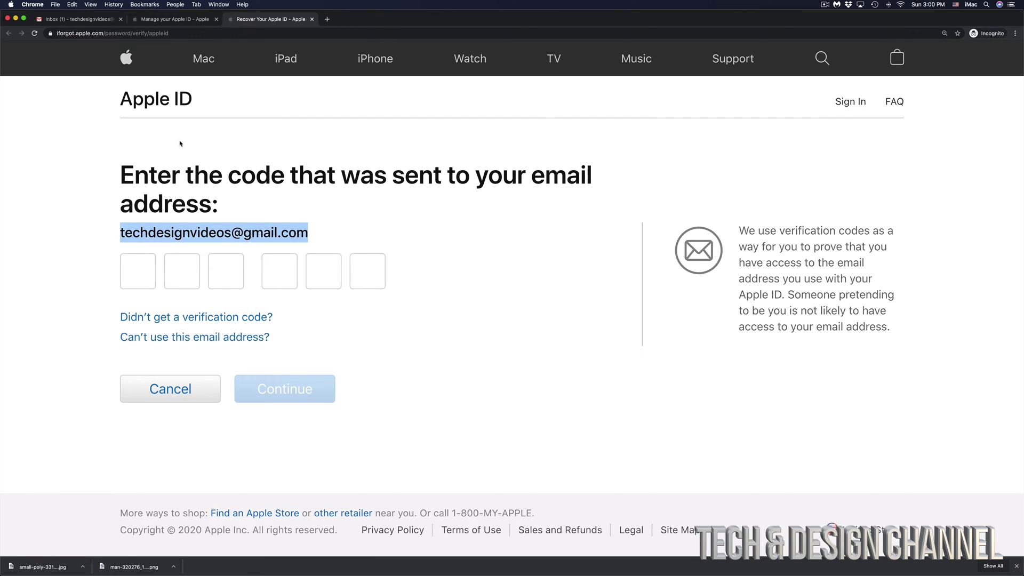
pyautogui.click(64, 19)
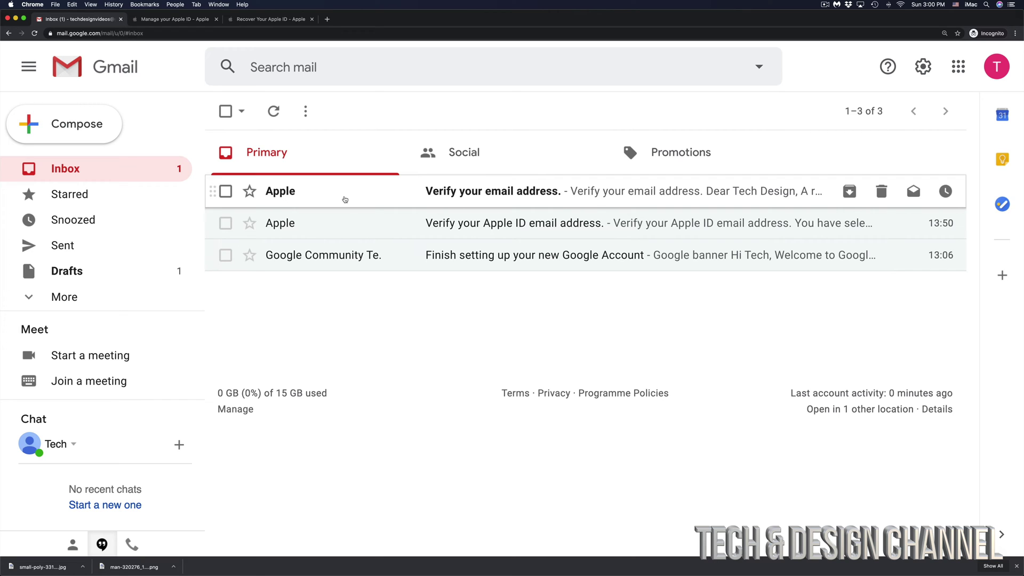
# Step: Open Apple's 'Verify your email address.' message and select its six-digit code
pyautogui.click(455, 201)
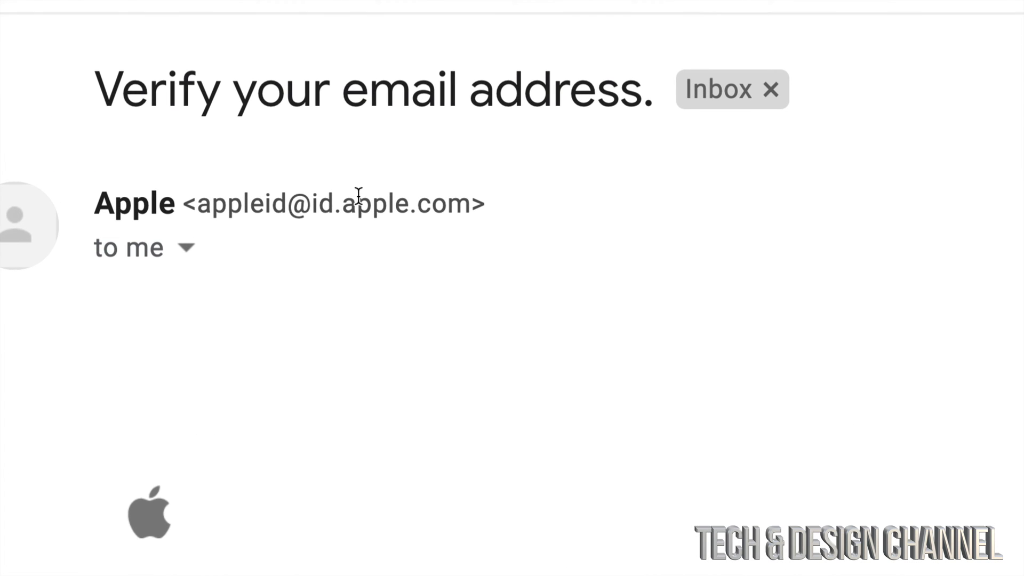
pyautogui.moveTo(98, 203); pyautogui.dragTo(472, 204)
pyautogui.click(197, 202)
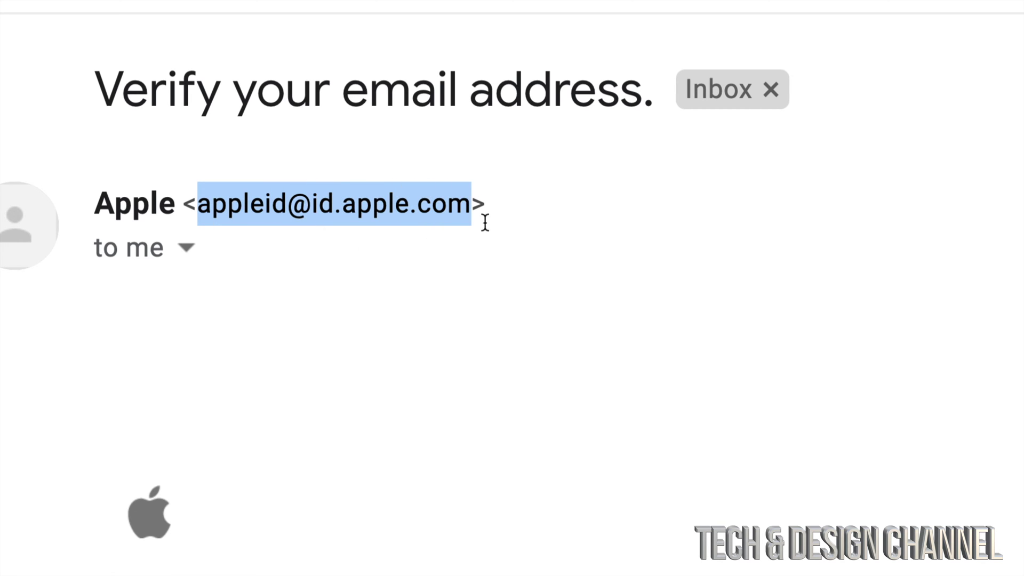
pyautogui.scroll(-5, 532, 263)
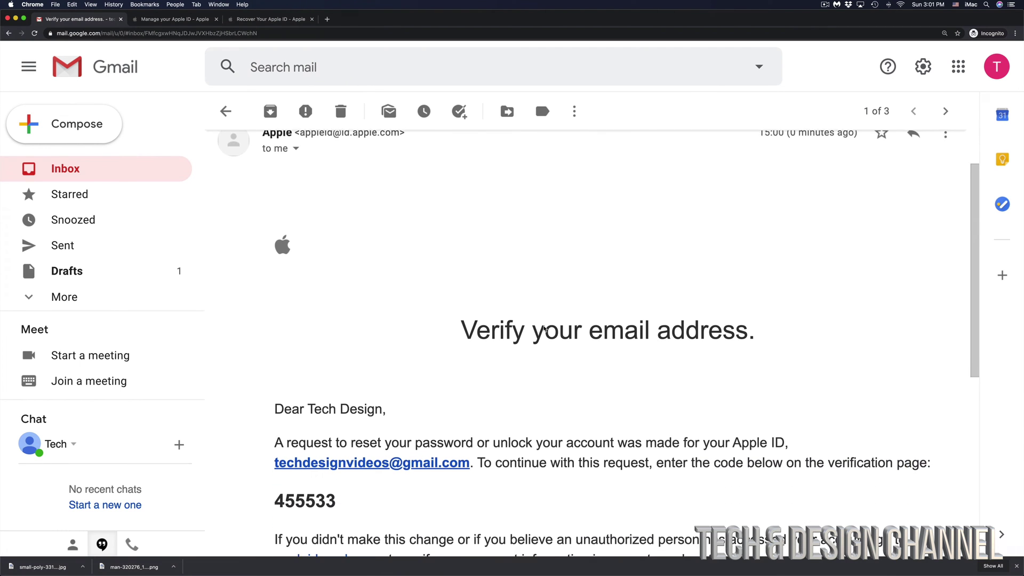
pyautogui.scroll(-1, 544, 327)
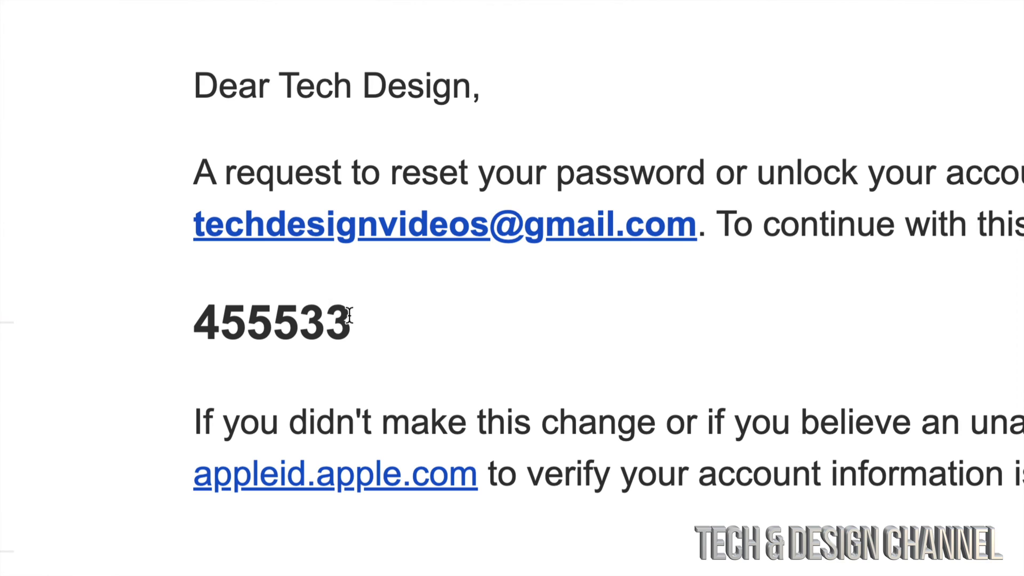
pyautogui.moveTo(335, 309); pyautogui.dragTo(201, 322)
pyautogui.press('super+c')
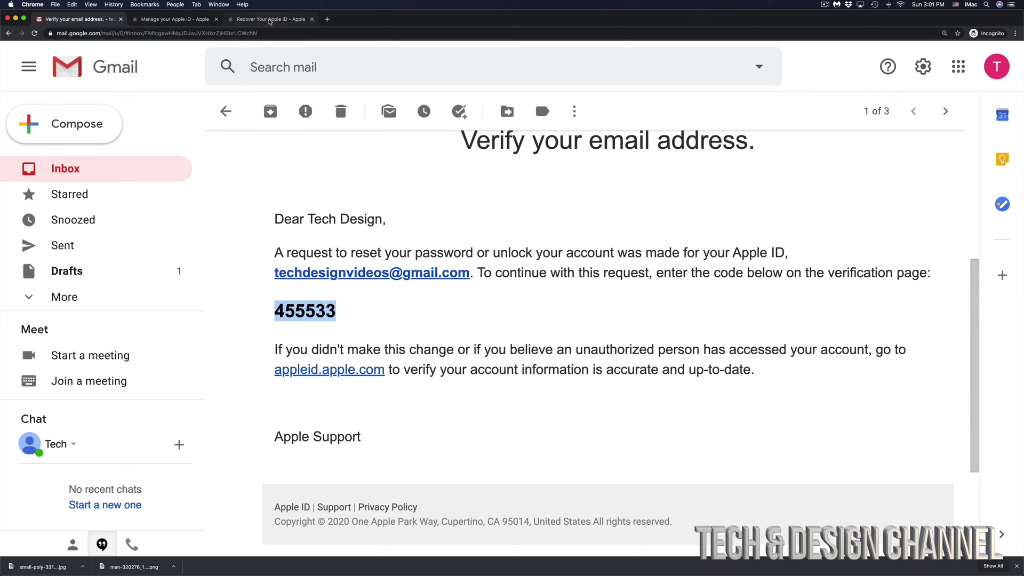
# Step: Paste the emailed code into the code boxes, then submit a strong new password
pyautogui.click(270, 21)
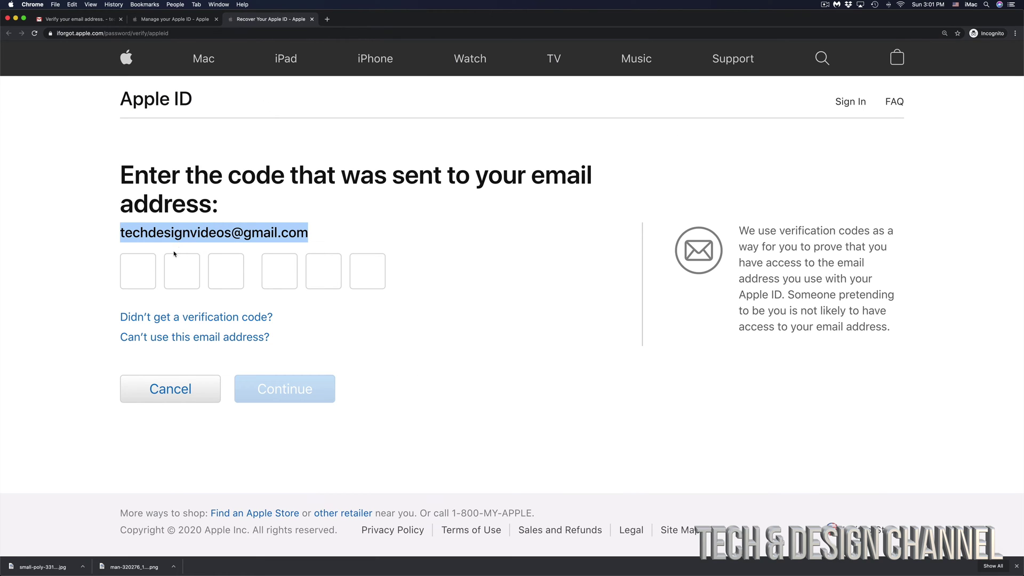
pyautogui.click(137, 272)
pyautogui.press('super+v')
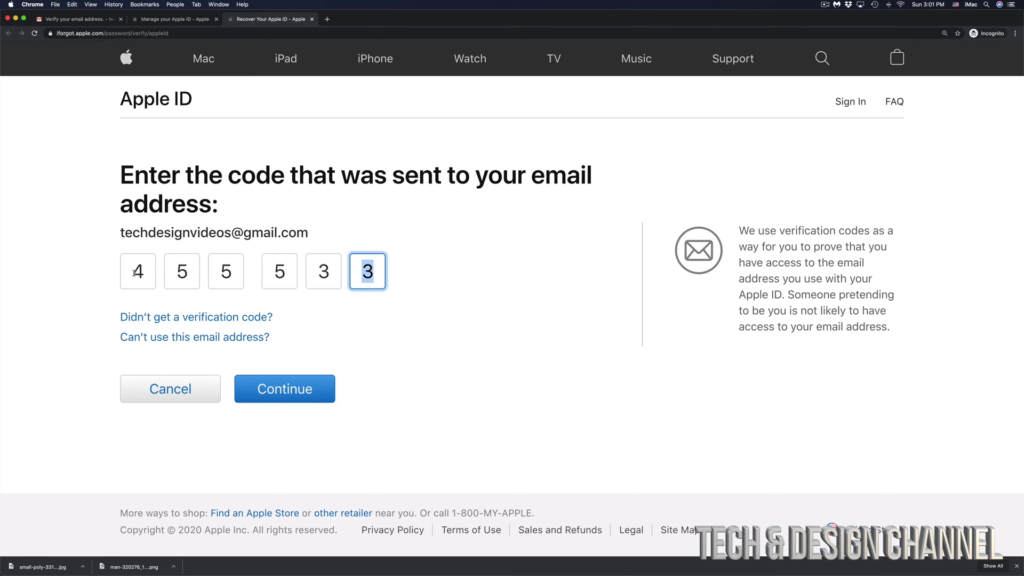
pyautogui.click(281, 395)
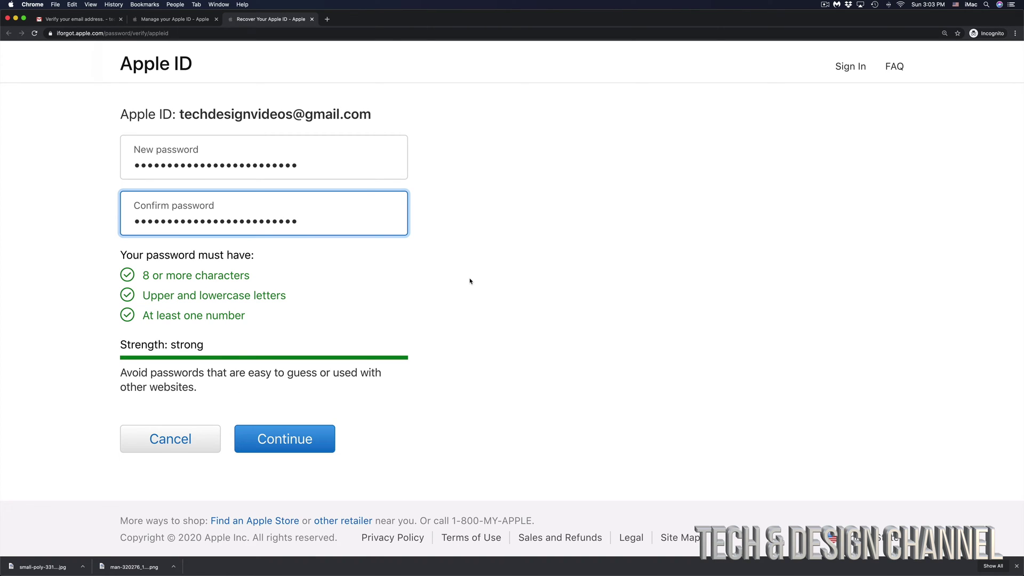
pyautogui.scroll(-1, 470, 281)
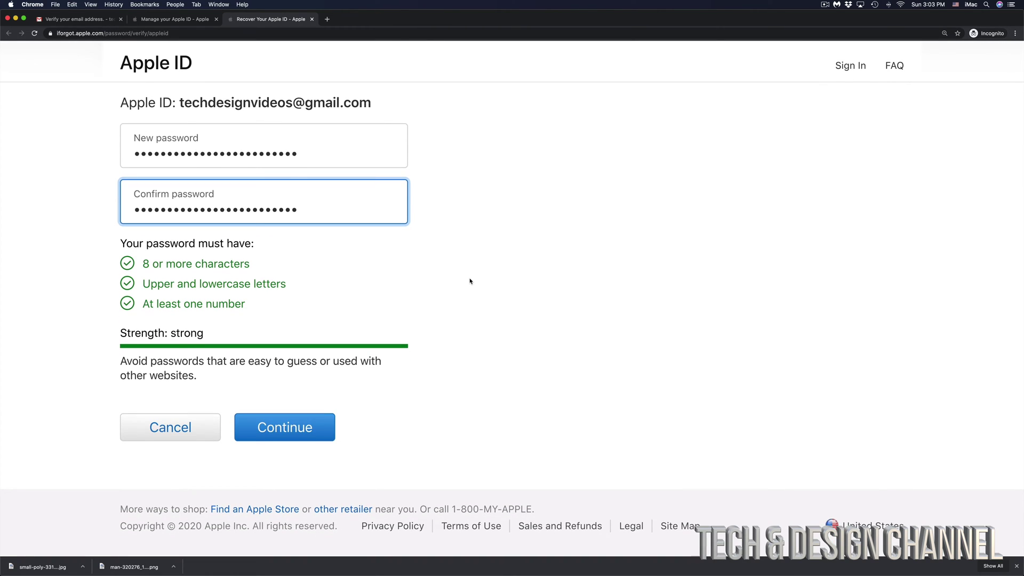
pyautogui.click(275, 432)
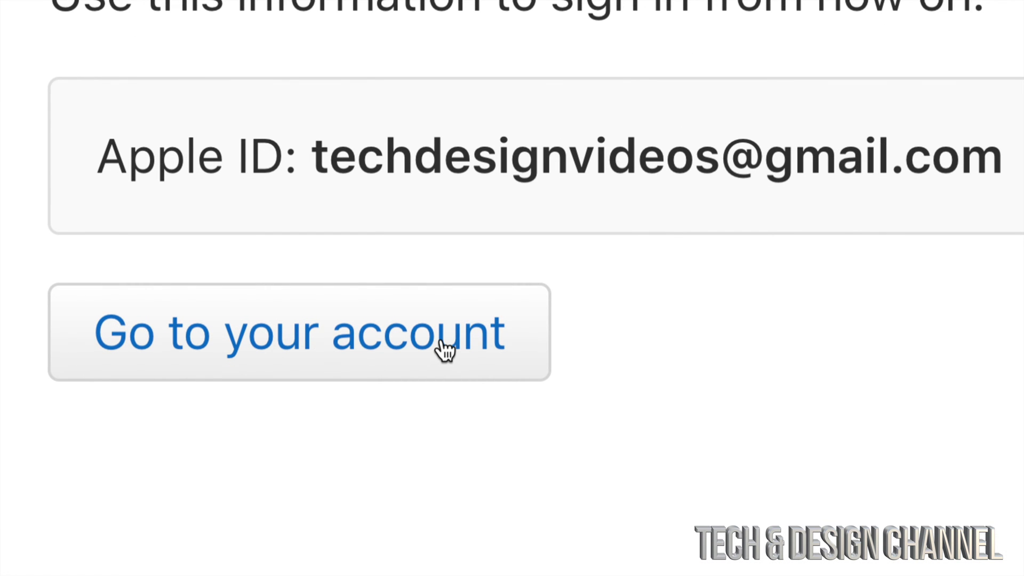
# Step: Sign in with the Apple ID e-mail and new password, then check the phone for the two-factor code
pyautogui.click(444, 351)
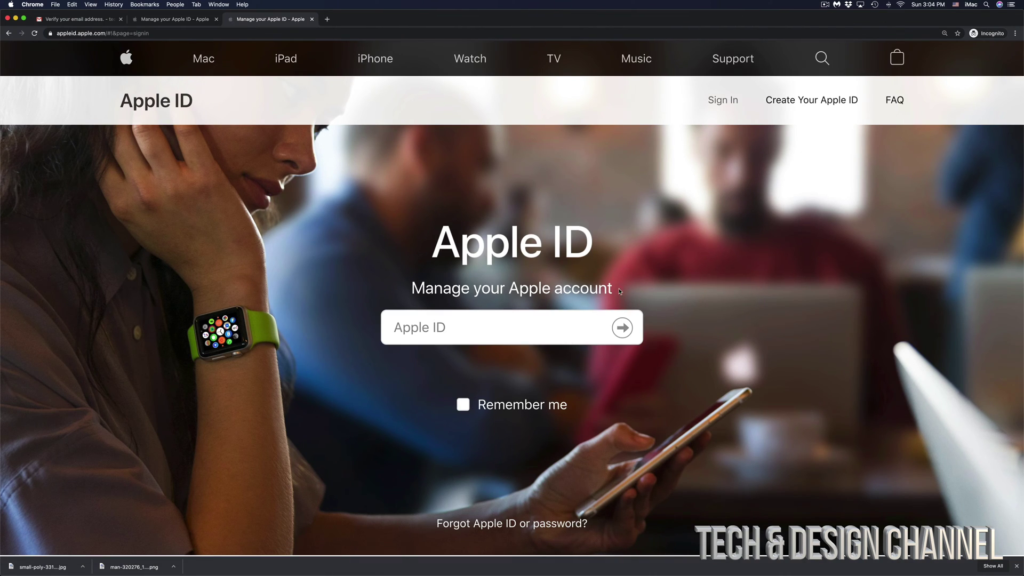
pyautogui.press('super+v')
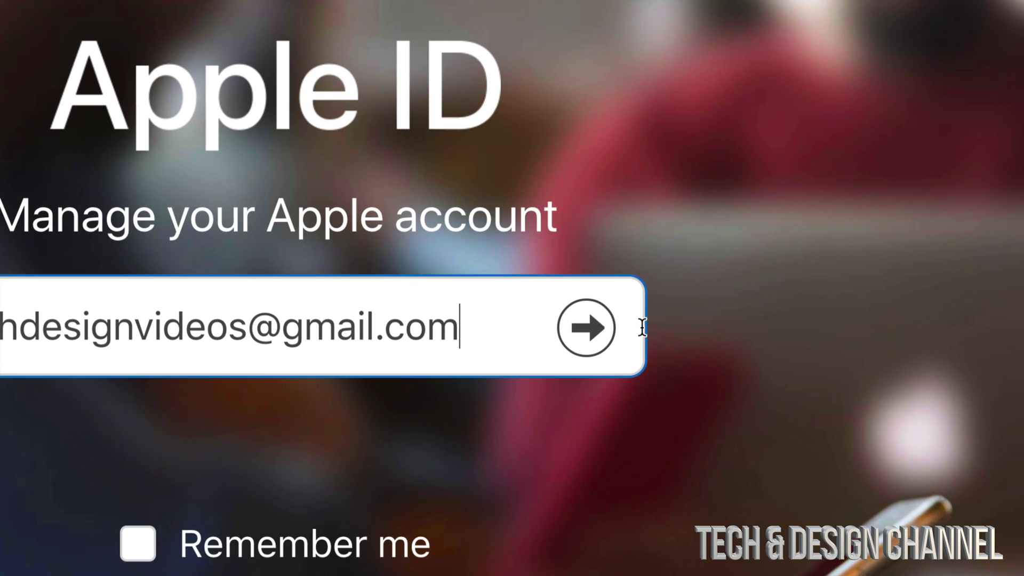
pyautogui.click(586, 328)
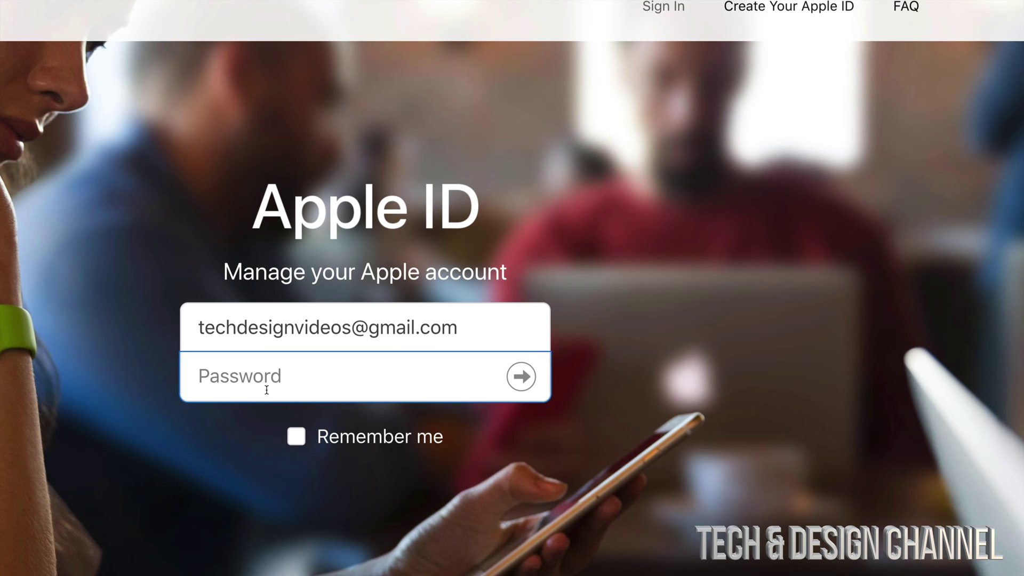
pyautogui.press('super+v')
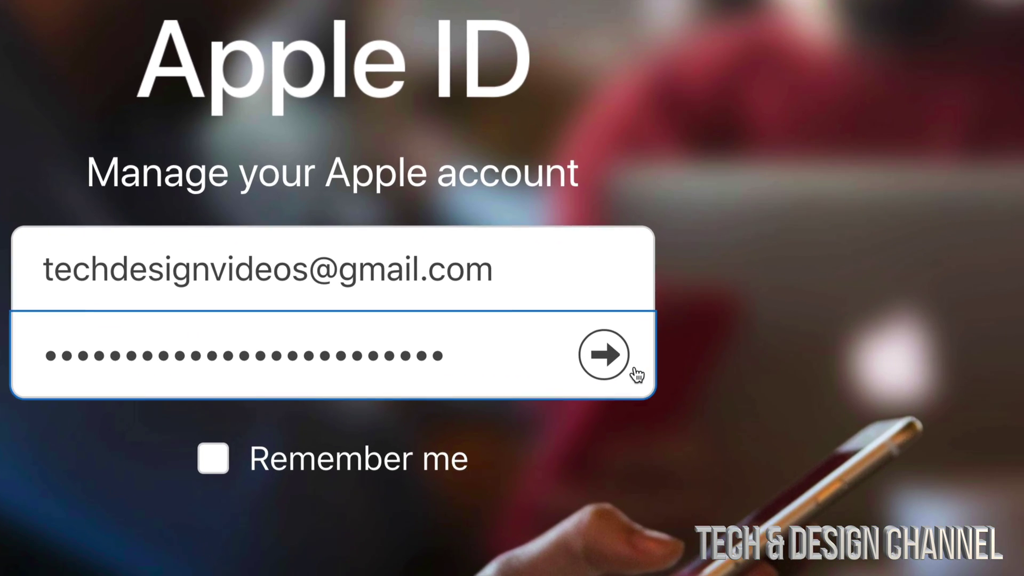
pyautogui.click(604, 355)
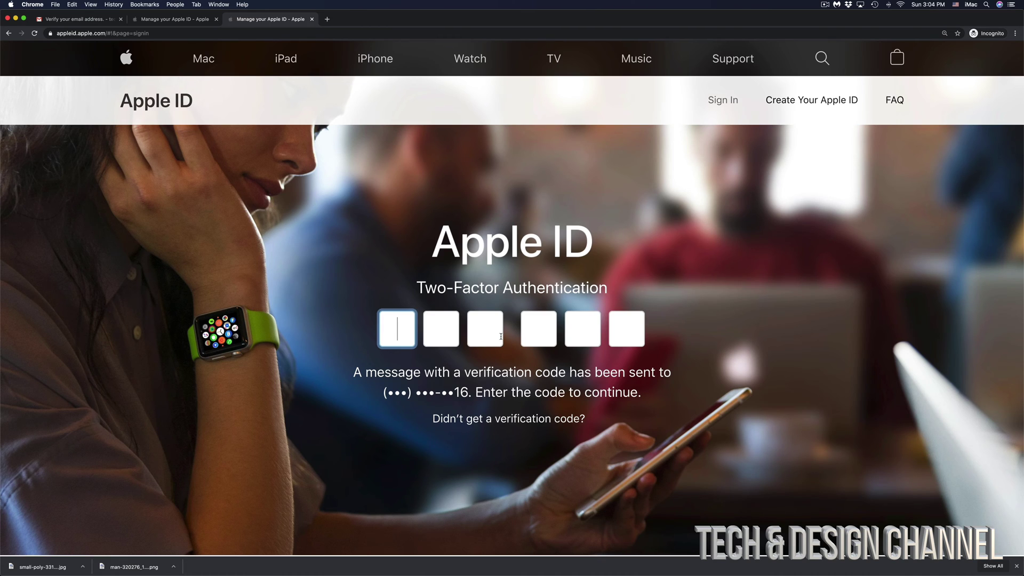
pyautogui.click(412, 572)
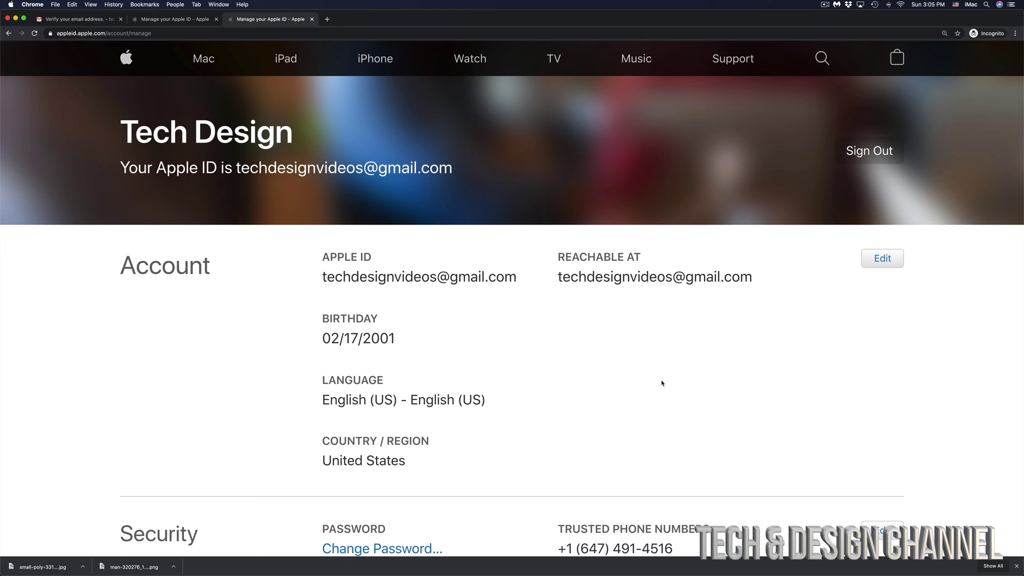
pyautogui.scroll(-5, 712, 392)
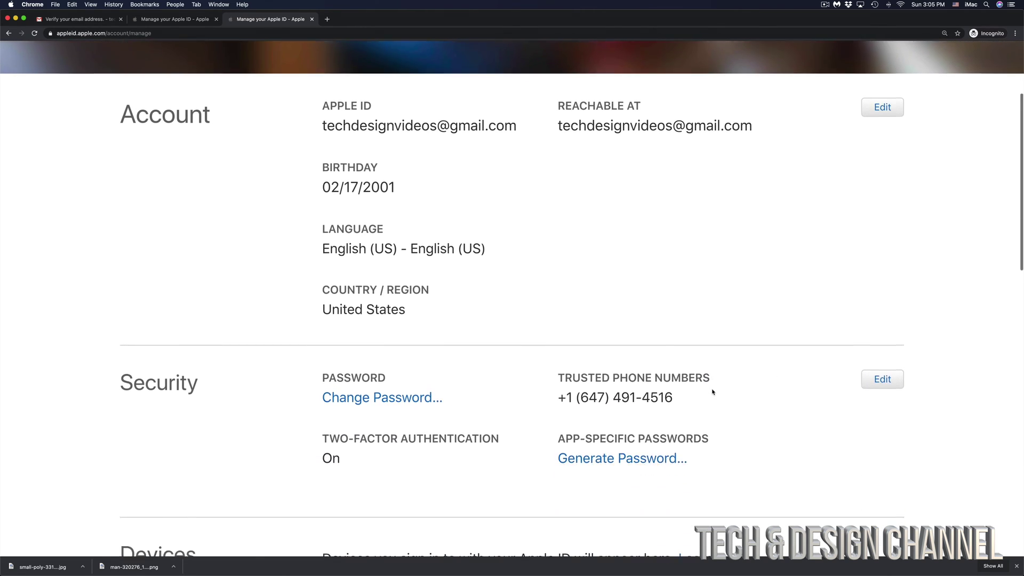
pyautogui.scroll(-2, 712, 393)
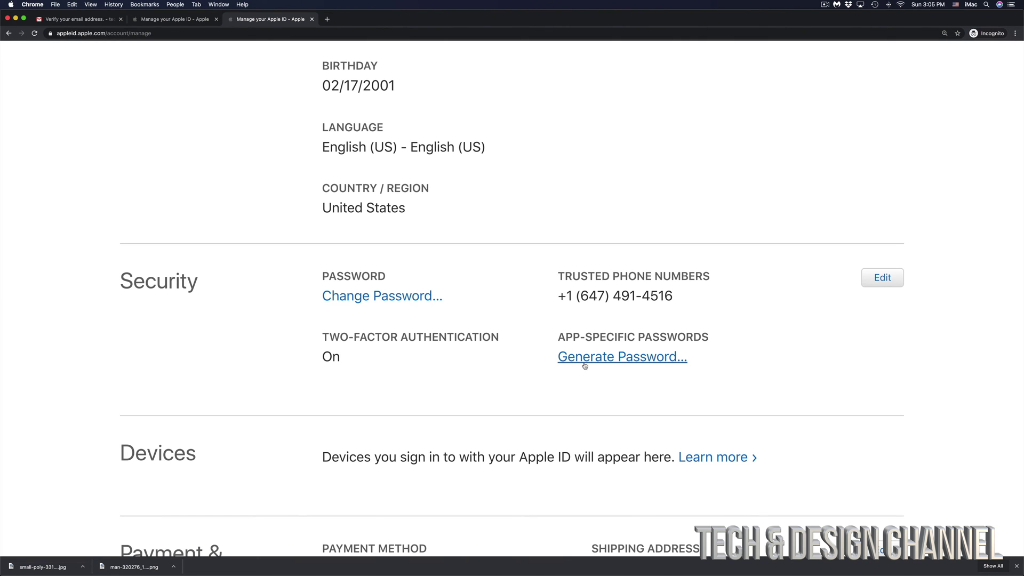
pyautogui.scroll(-5, 585, 365)
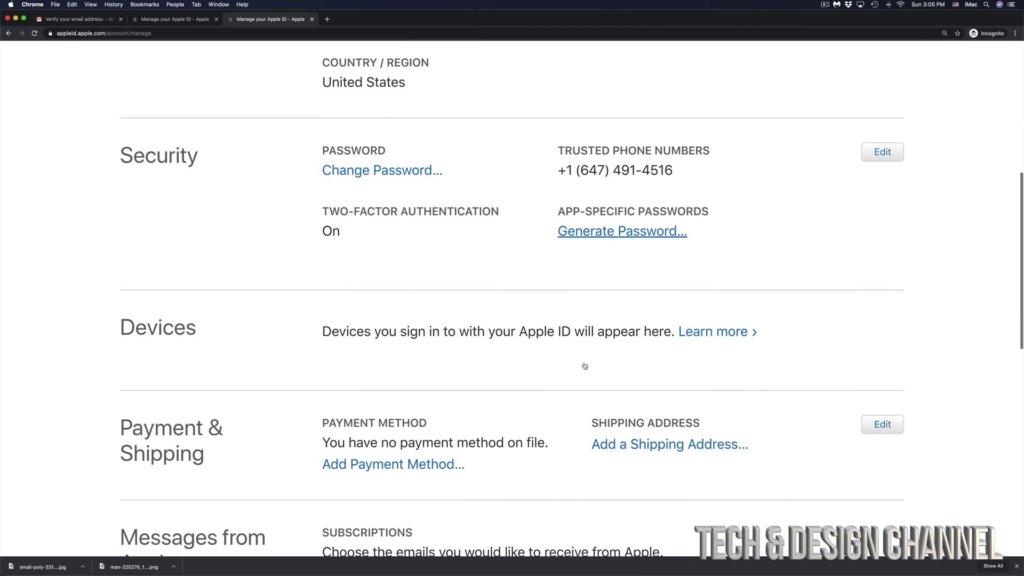
pyautogui.scroll(-10, 585, 365)
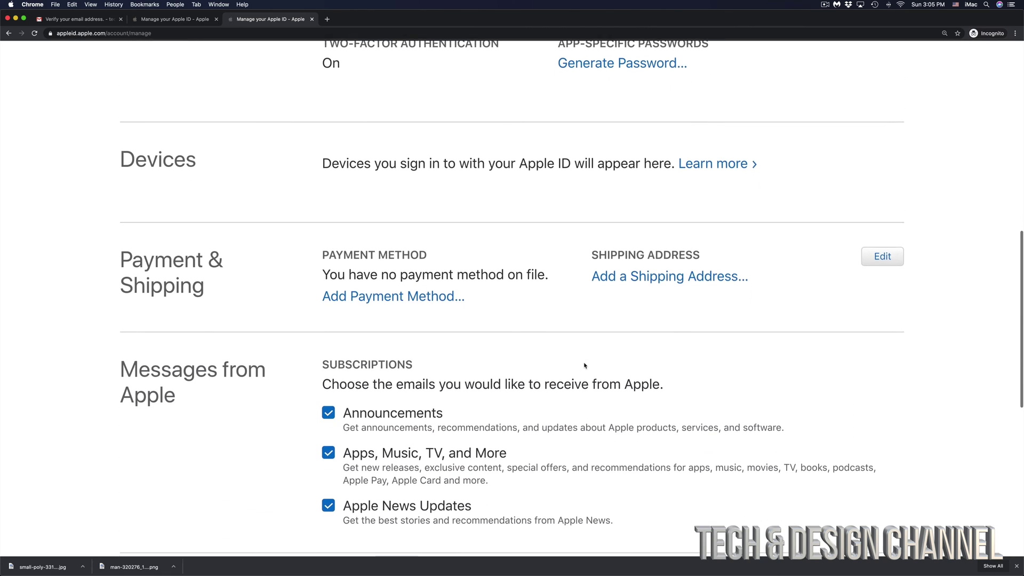
pyautogui.scroll(14, 585, 365)
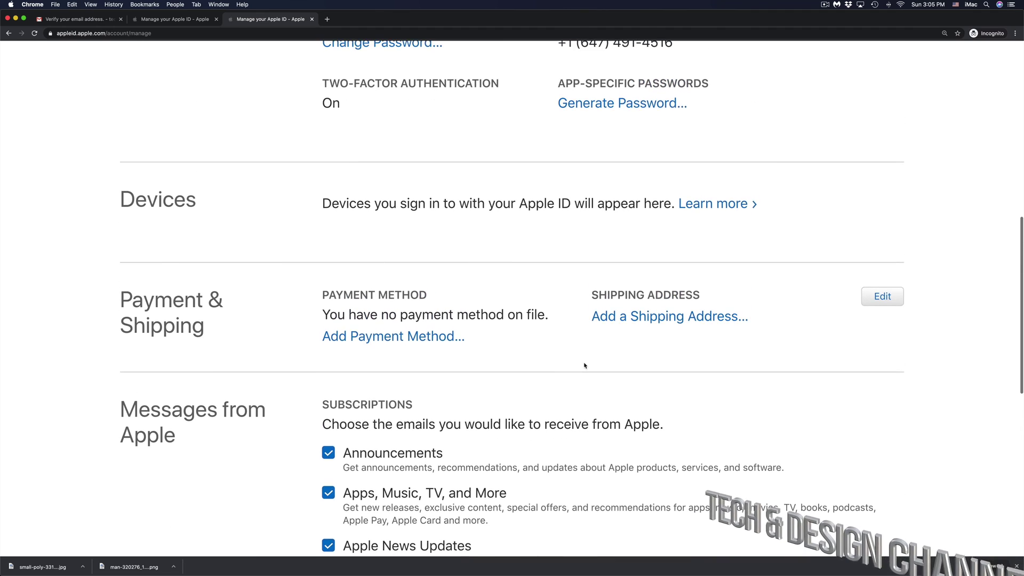
pyautogui.scroll(10, 585, 365)
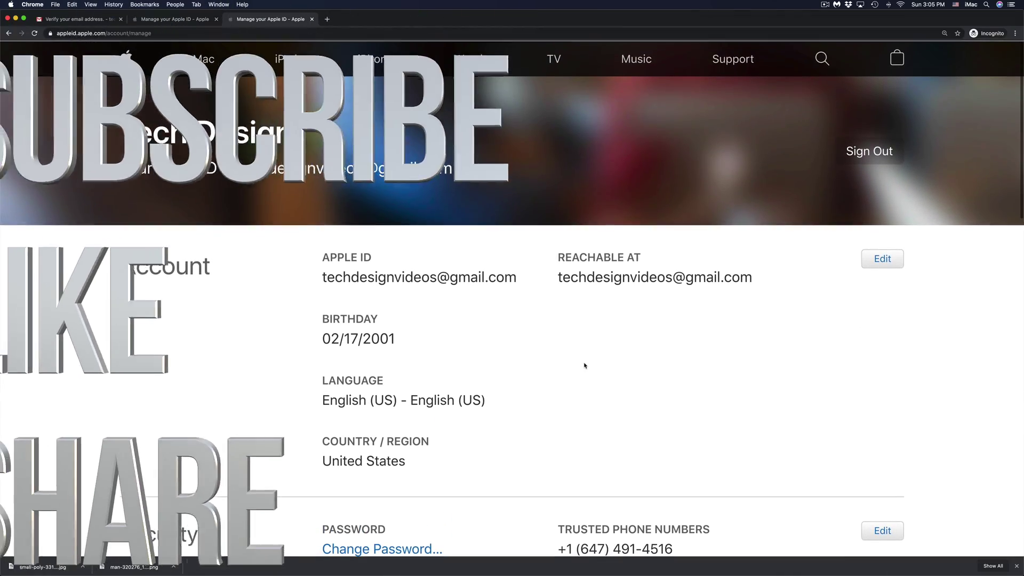